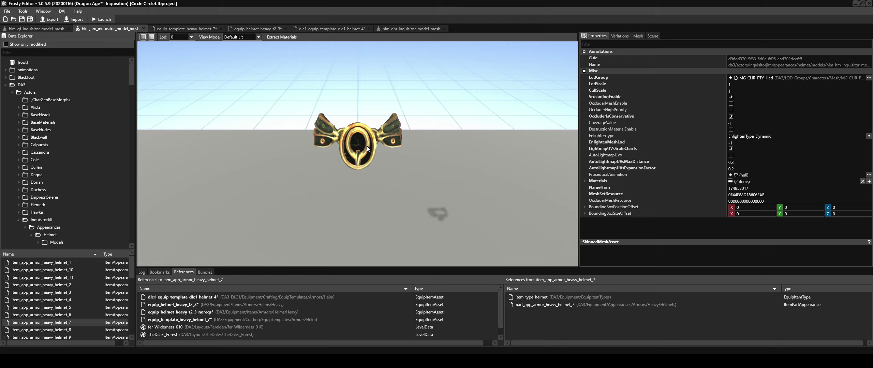
Compare the full-face Inquisitor helmet mesh with the Inquisitor circlet mesh
click(401, 28)
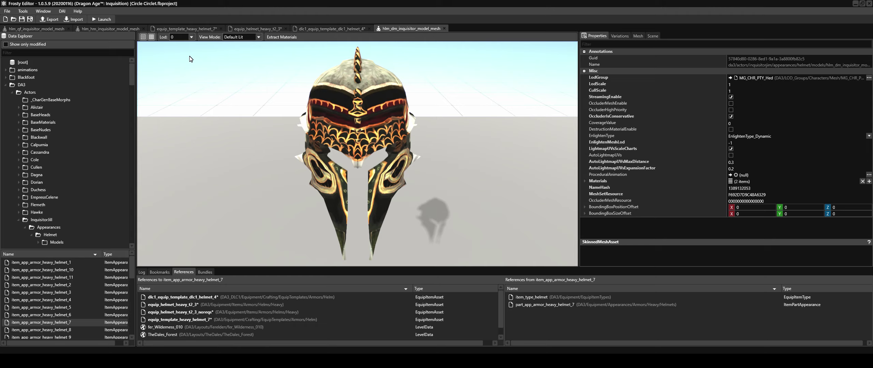
click(137, 29)
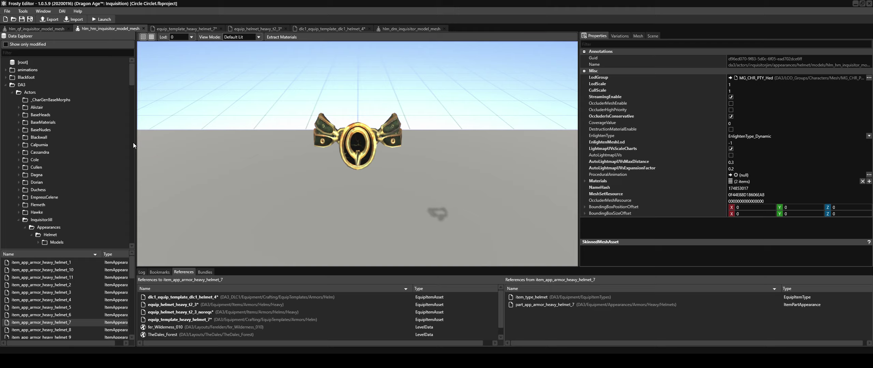
scroll(102, 150, down, 2)
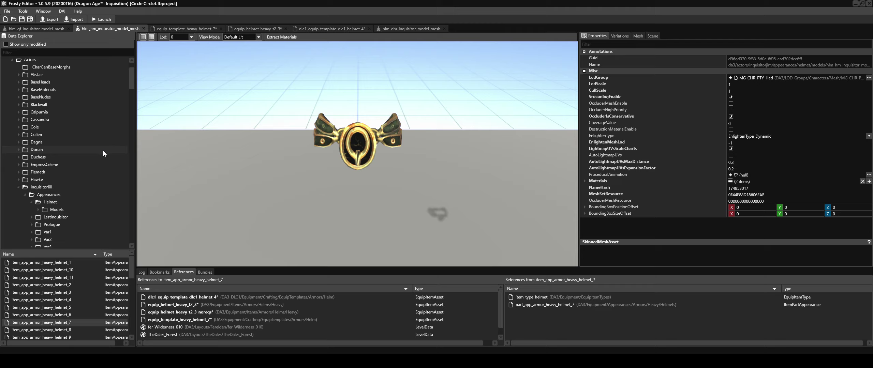
scroll(98, 149, up, 2)
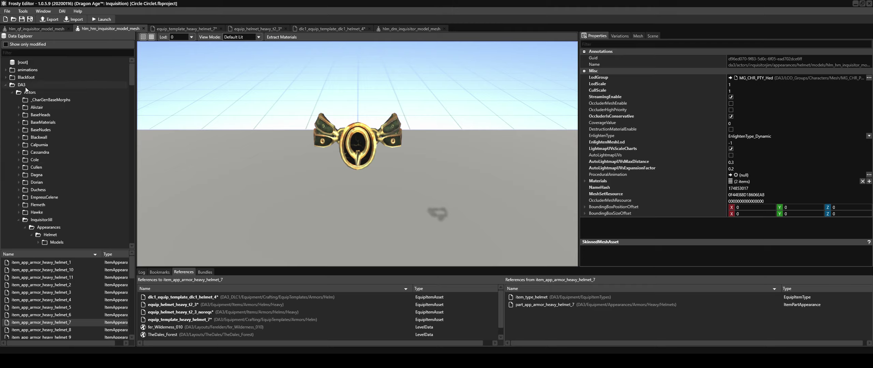
scroll(54, 221, down, 5)
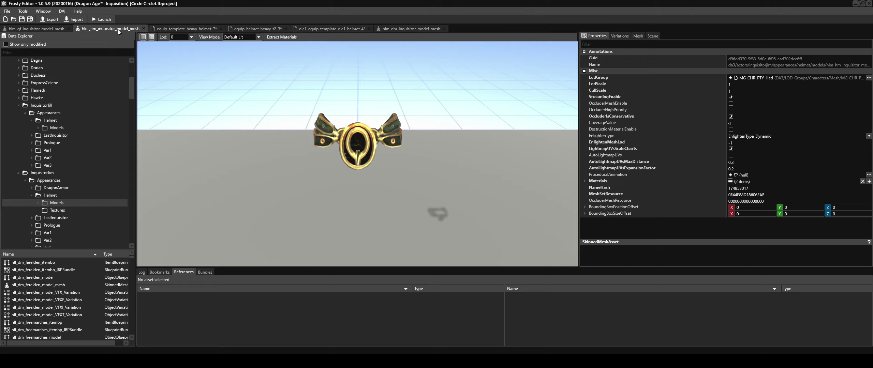
scroll(74, 309, down, 6)
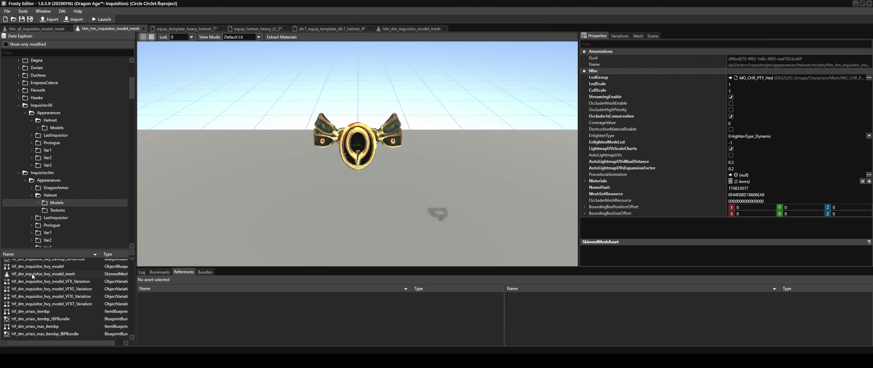
Open the hlf_dm_inquisitor_hvy_model_mesh helmet mesh, then close it again
double_click(50, 274)
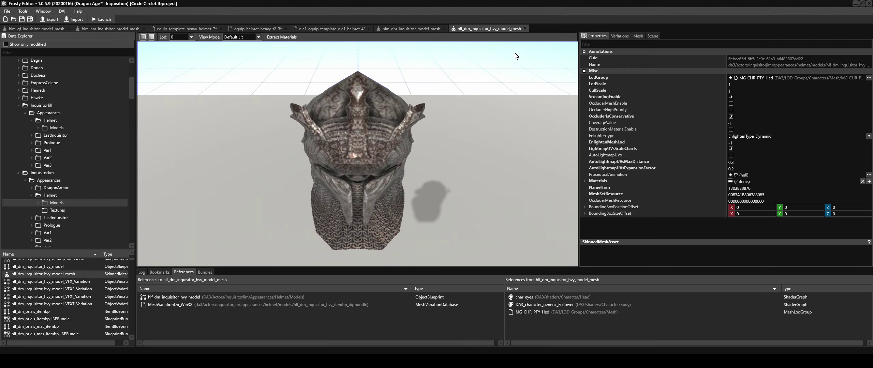
click(525, 29)
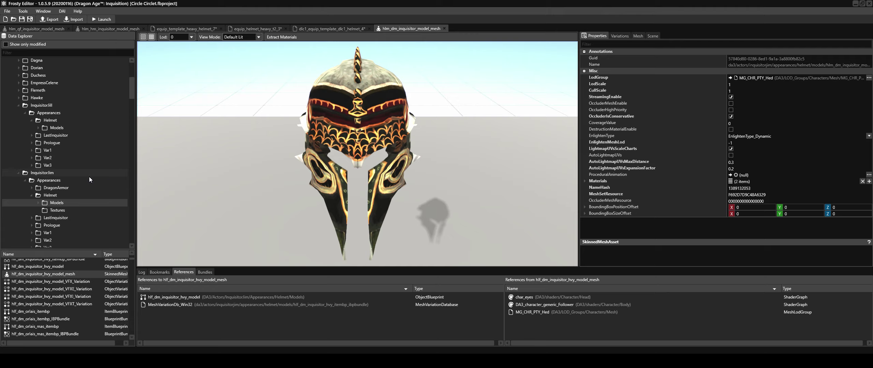
scroll(88, 176, down, 1)
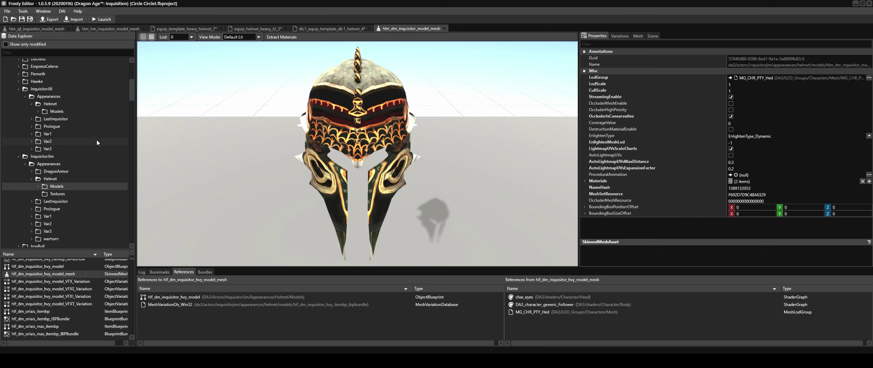
Show the Helm of the Inquisitor's equip_helmet_heavy_t2_3 properties from the top of the grid
click(261, 29)
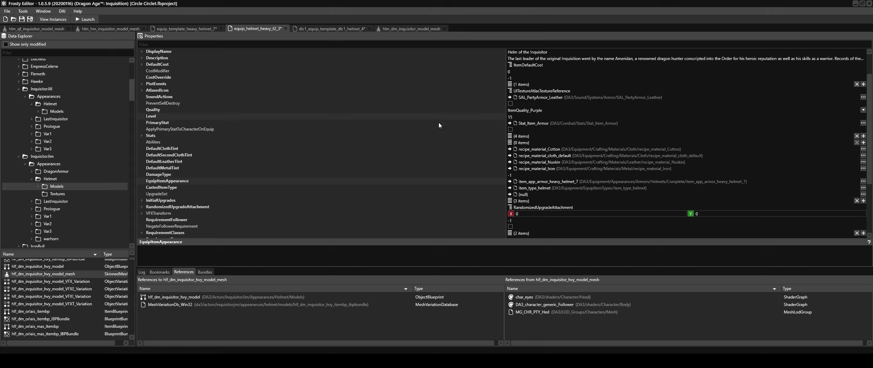
scroll(439, 123, up, 3)
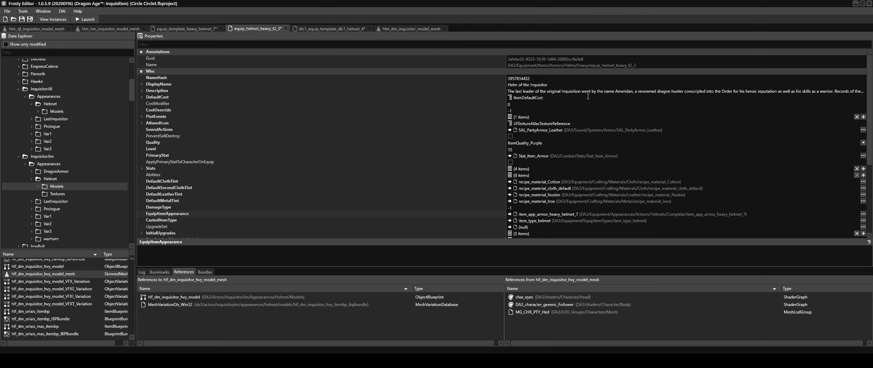
mouse_move(588, 96)
Collapse Appearances and list the heavy helm item assets in Items/Armors/Helms/Heavy
scroll(84, 129, down, 15)
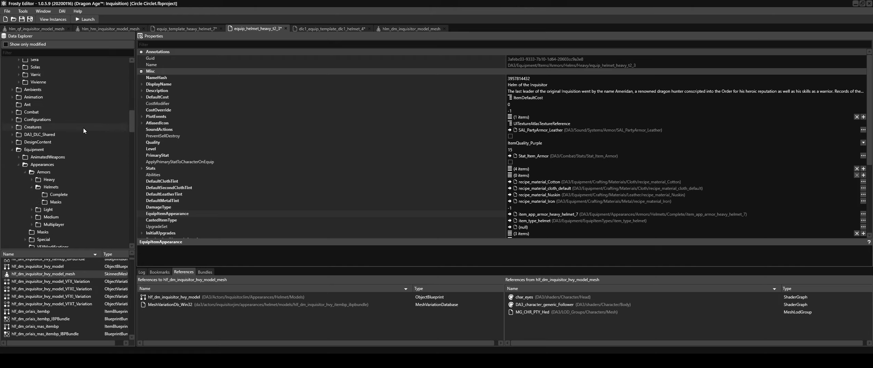
scroll(83, 129, down, 3)
scroll(100, 117, up, 1)
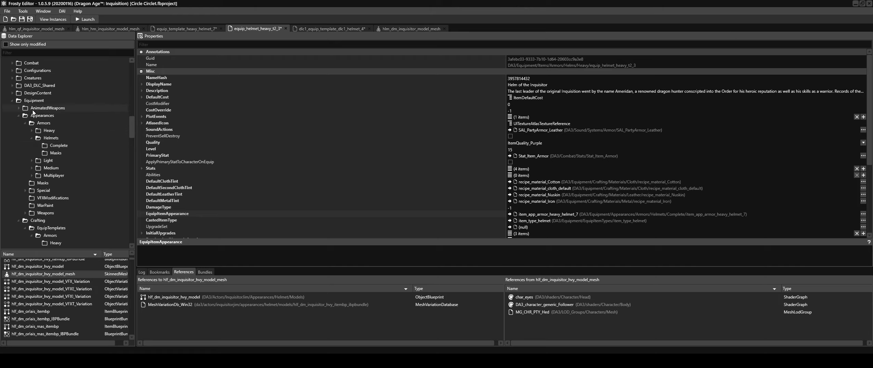
click(18, 115)
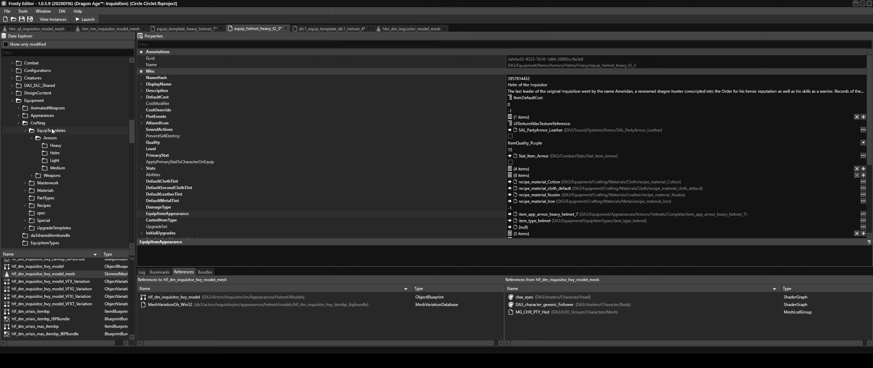
scroll(61, 146, down, 3)
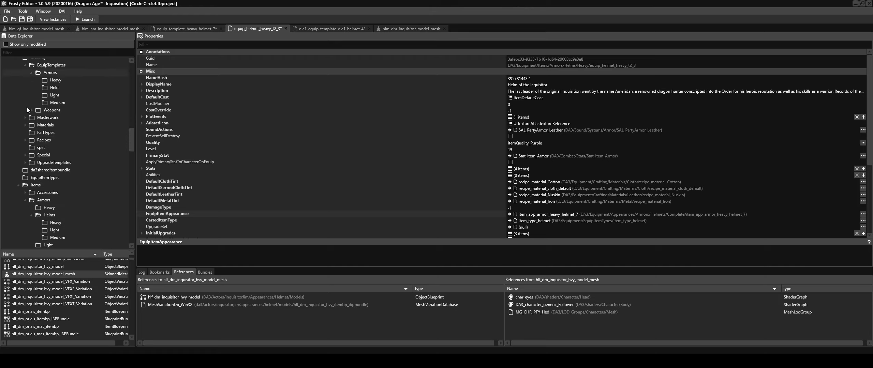
scroll(32, 185, down, 1)
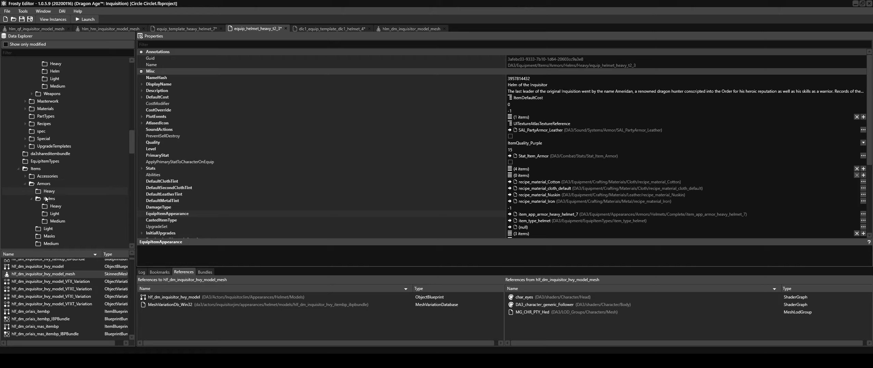
click(58, 207)
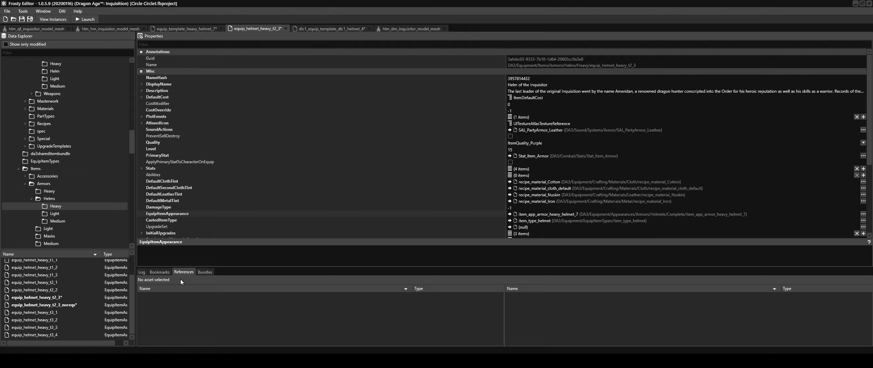
scroll(471, 118, down, 4)
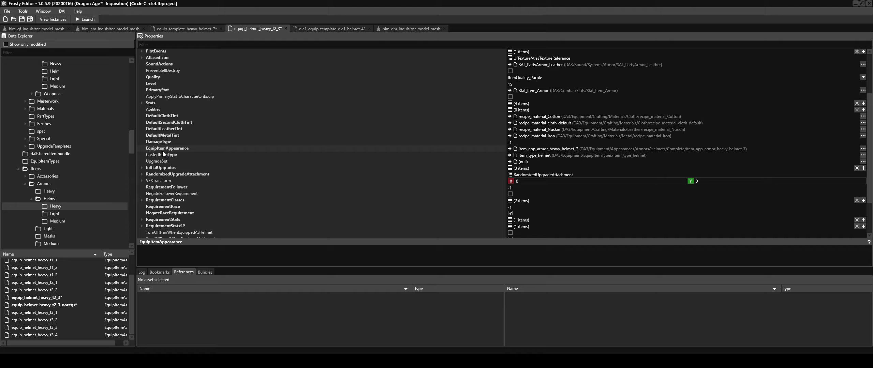
Bring up options for the EquipItemAppearance reference and review the requirement rows
click(865, 149)
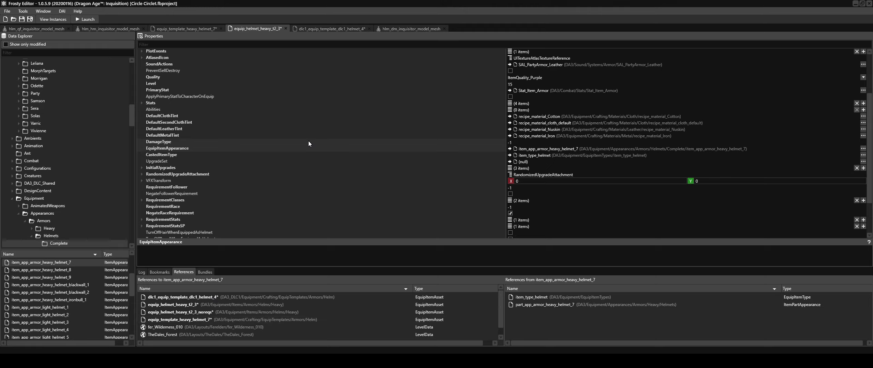
scroll(308, 141, down, 3)
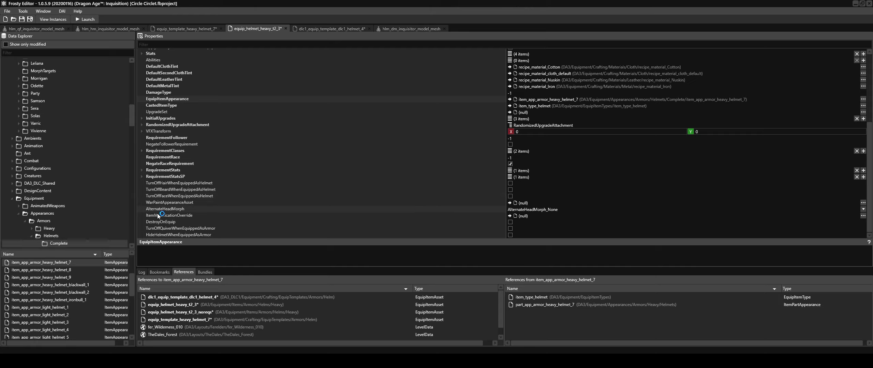
click(542, 209)
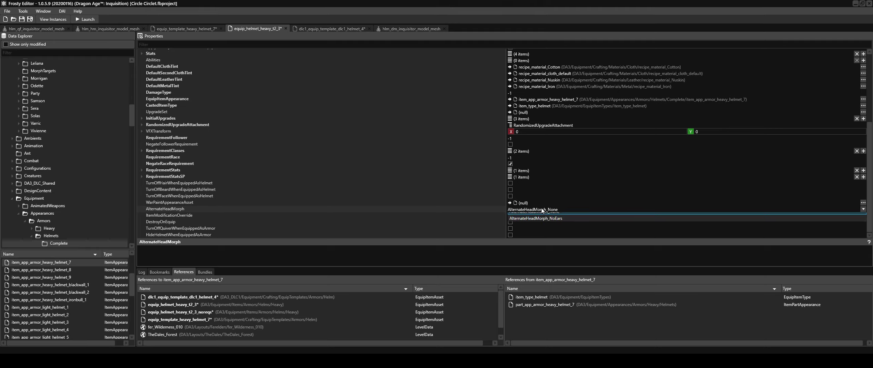
click(552, 224)
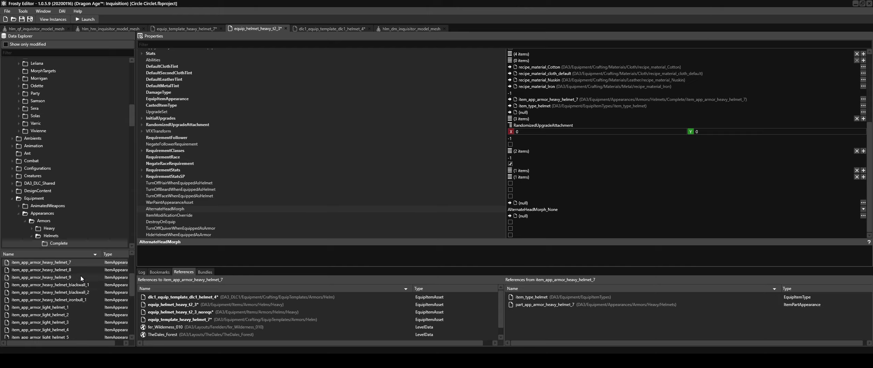
Open and close the griffon and Dalish elf heavy armor equip templates
scroll(80, 275, down, 1)
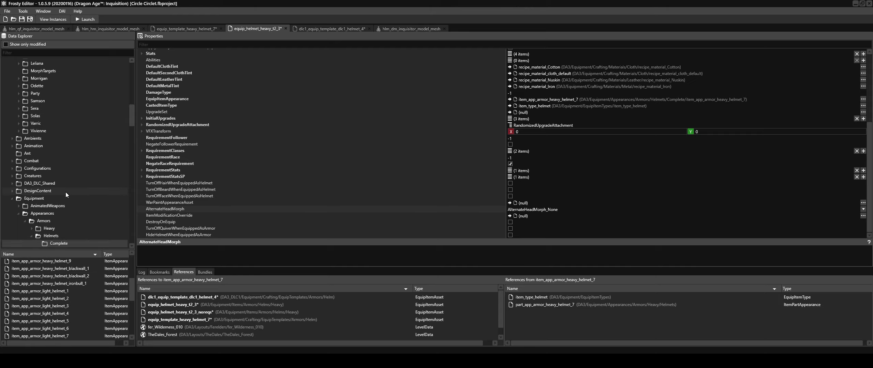
scroll(65, 193, down, 10)
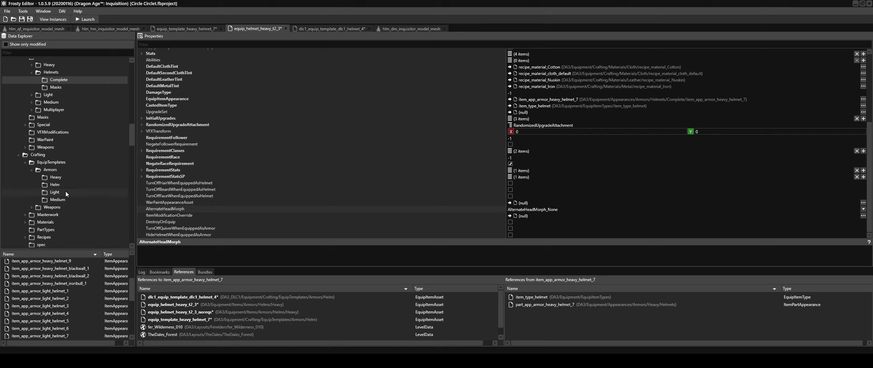
click(56, 177)
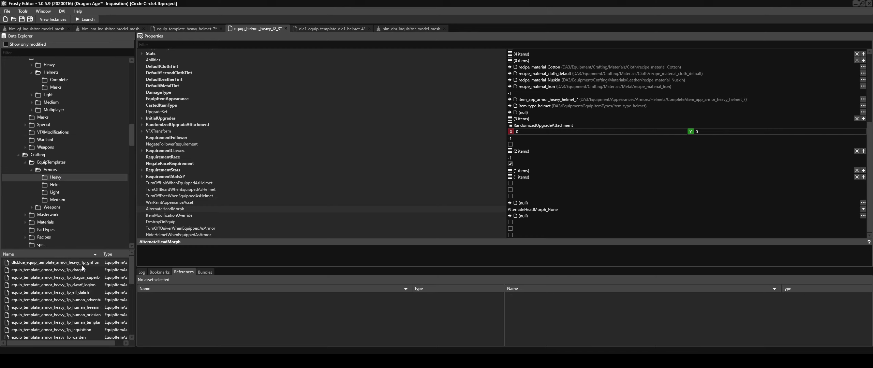
double_click(82, 265)
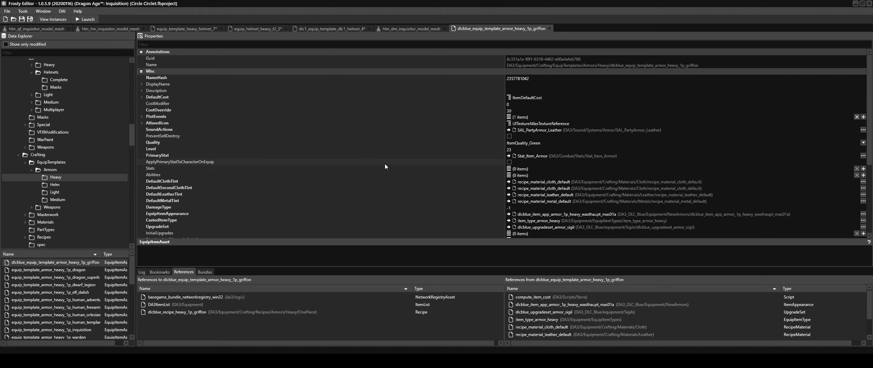
double_click(75, 294)
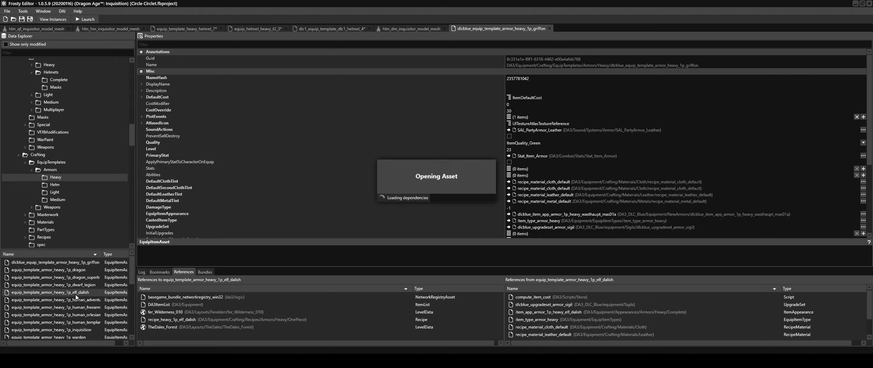
click(644, 29)
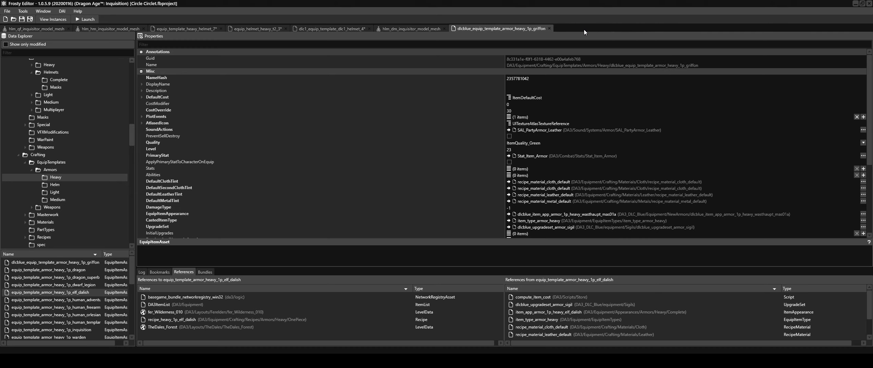
click(550, 29)
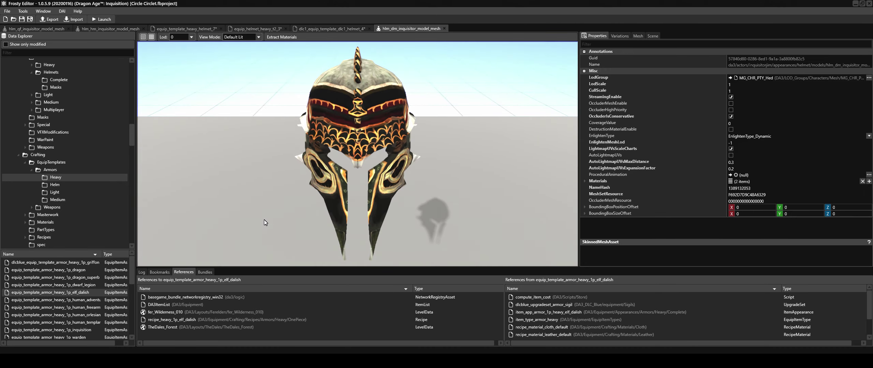
List the heavy helmet equip templates, then the Items/Armors/Helms/Heavy helmet items
click(62, 186)
scroll(67, 183, down, 6)
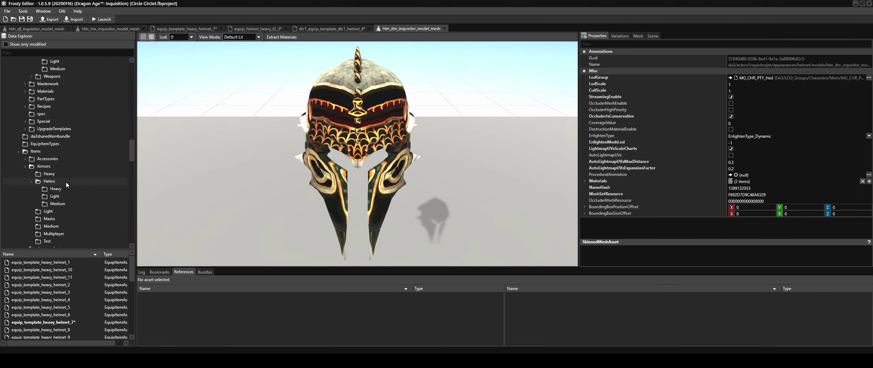
click(56, 190)
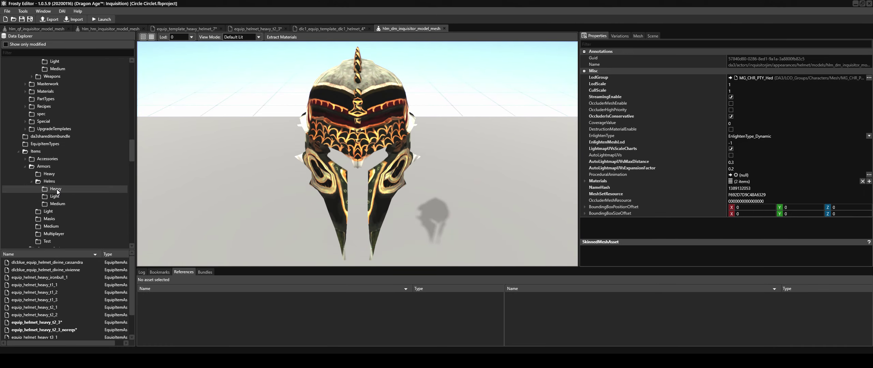
Open the Templar Helmet equip_helmet_heavy_t1_1 and locate item_app_armor_heavy_helmet_8 in the Data Explorer
double_click(63, 286)
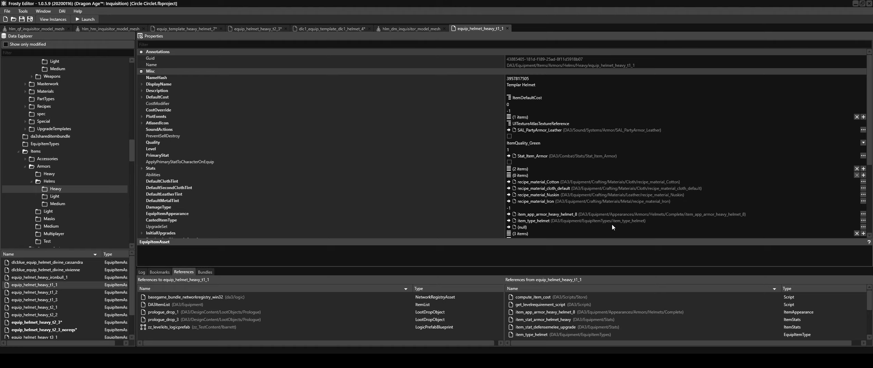
click(863, 215)
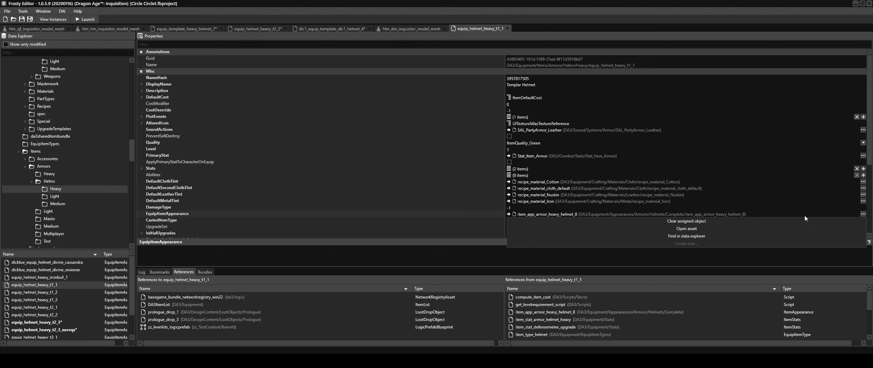
click(674, 236)
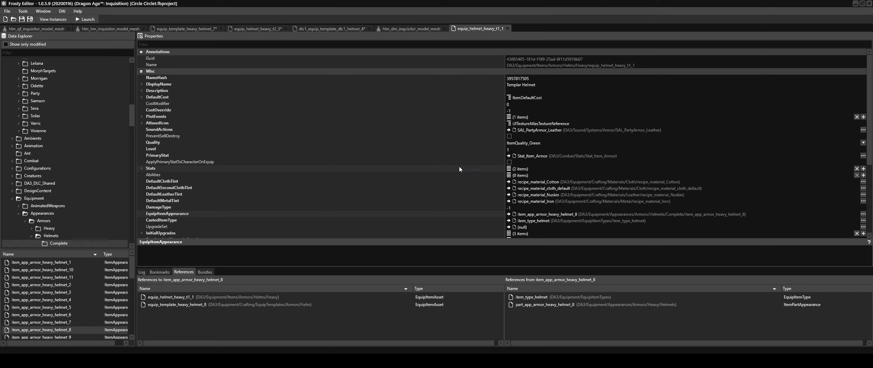
scroll(444, 160, down, 6)
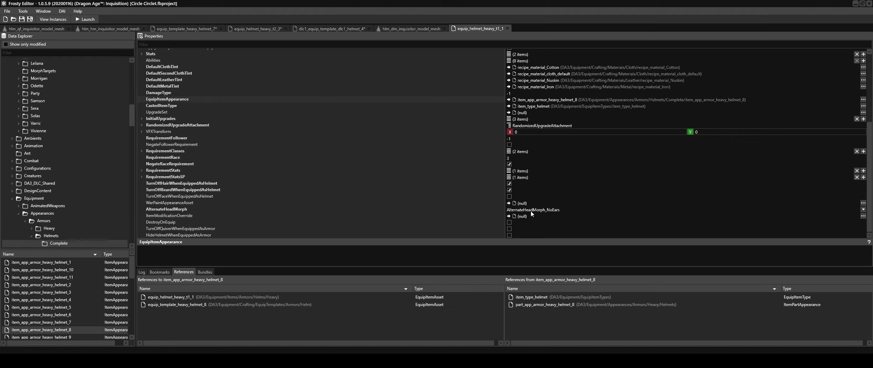
scroll(438, 190, up, 6)
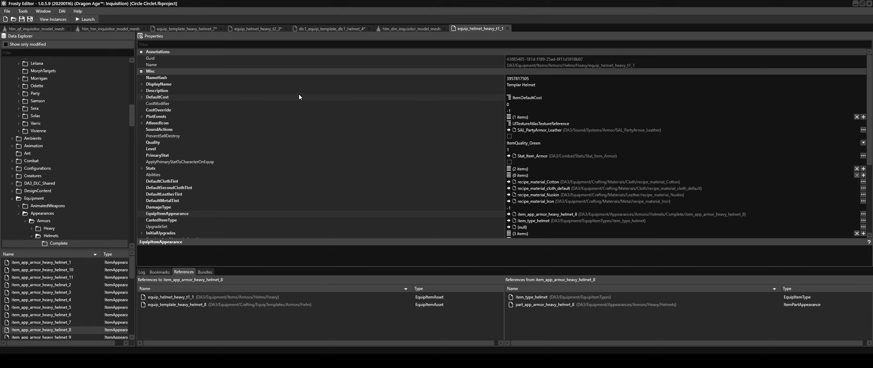
Return to equip_helmet_heavy_t2_3 and select the asset path in its Name field
click(266, 30)
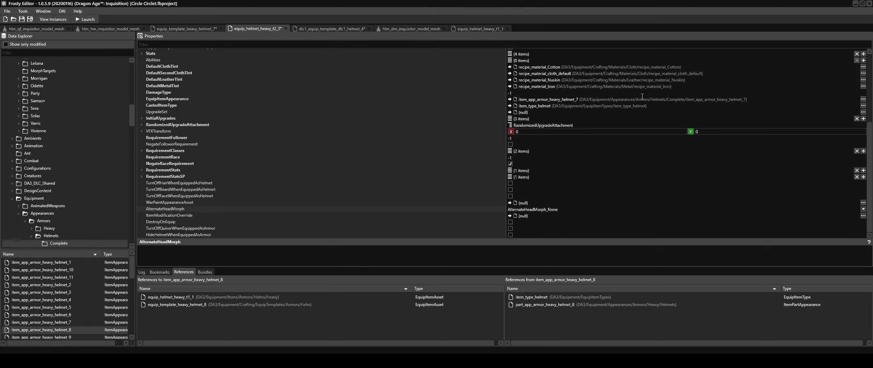
drag(646, 67, 516, 68)
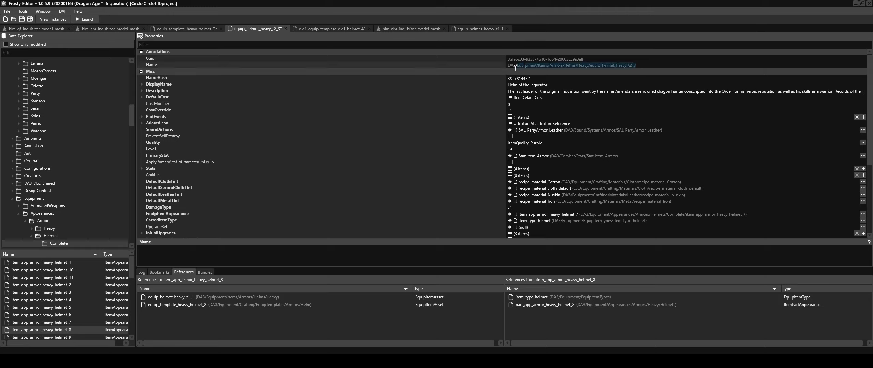